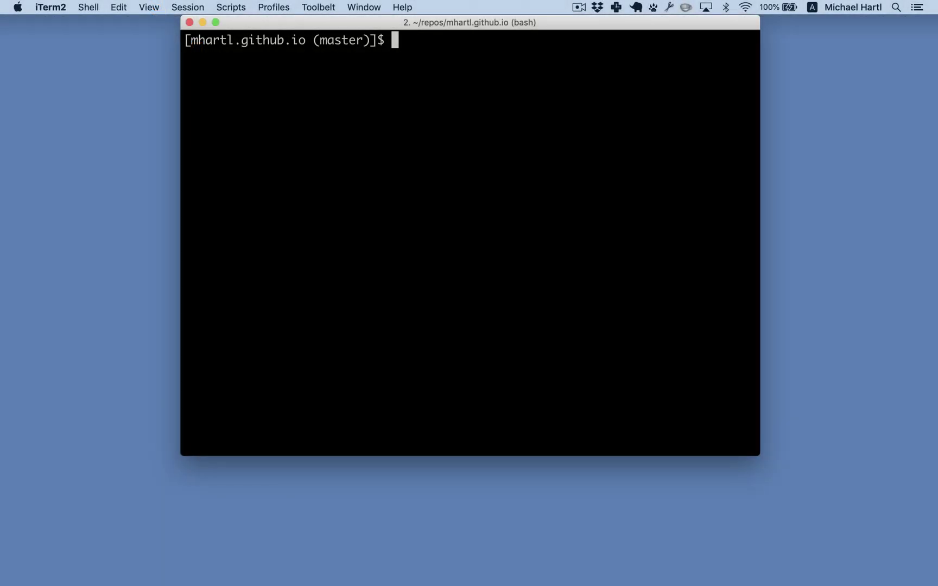
text(atom .)
Open the project with 'atom .', start 'jekyll serve', and view localhost in Safari.
key(Return)
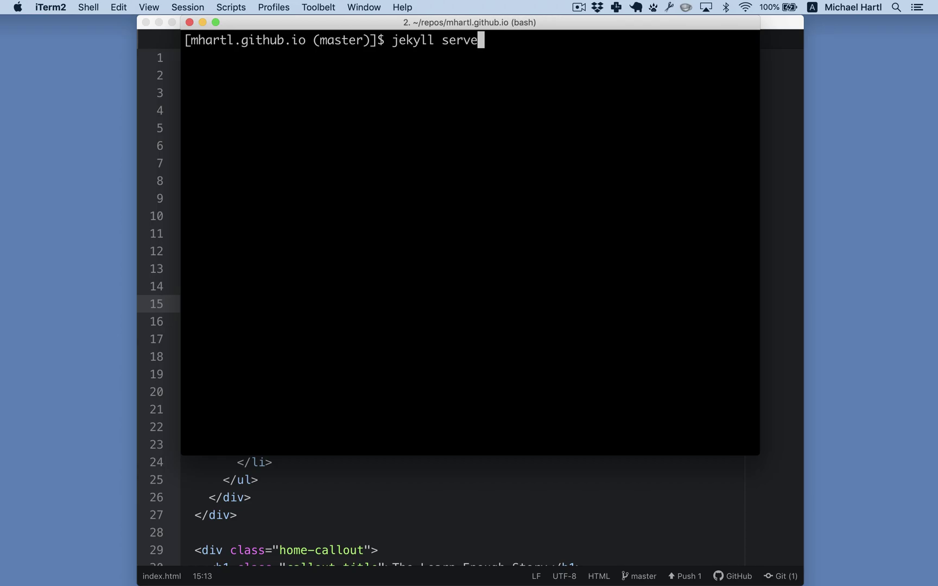
key(Return)
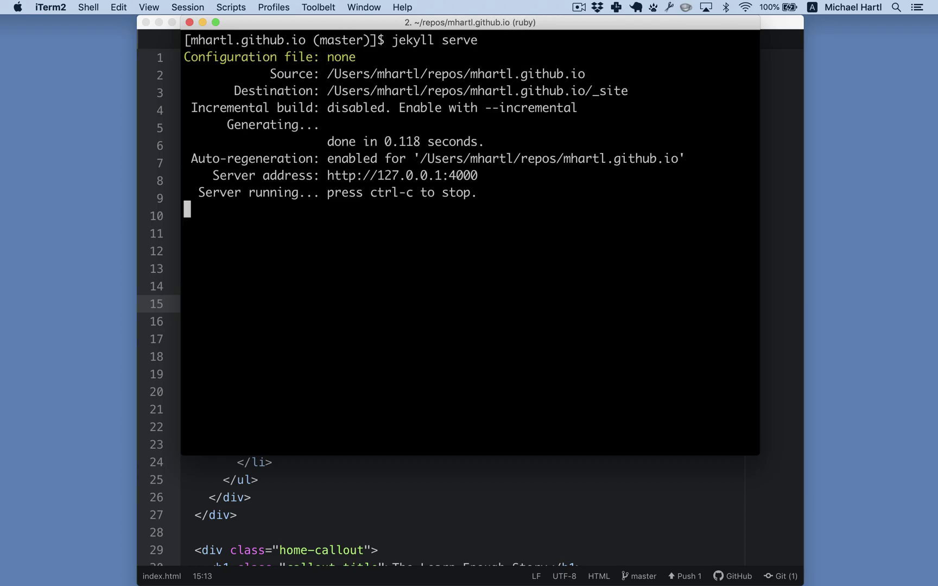
key(super+Tab)
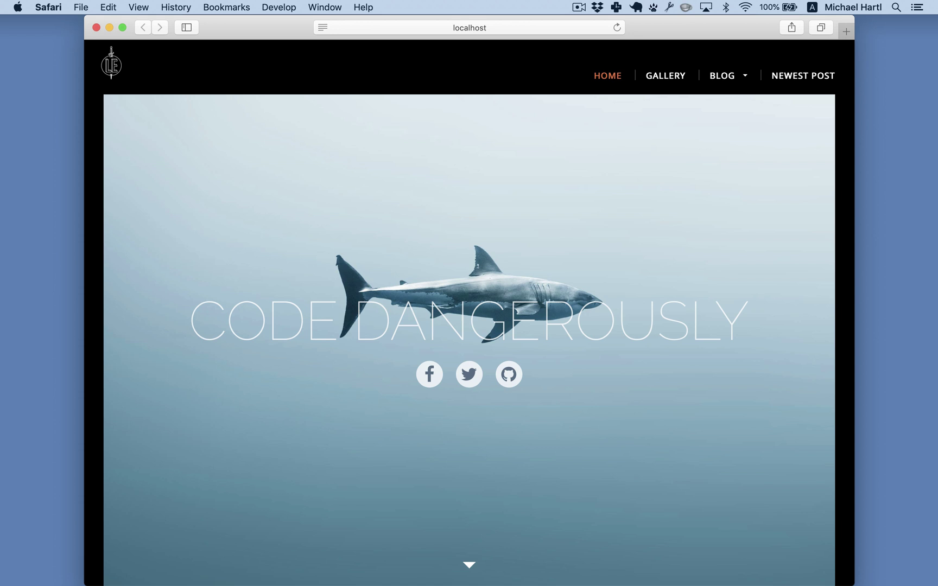
scroll(469, 329, down, 10)
scroll(470, 330, down, 5)
scroll(469, 330, down, 3)
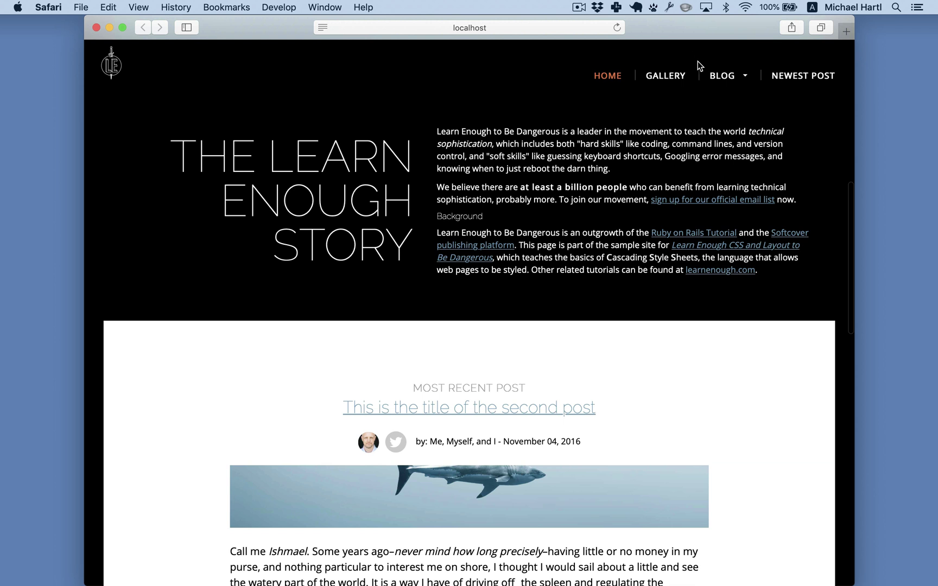
Visit the local site's Gallery, Bloggie Blog and newest post pages.
click(668, 76)
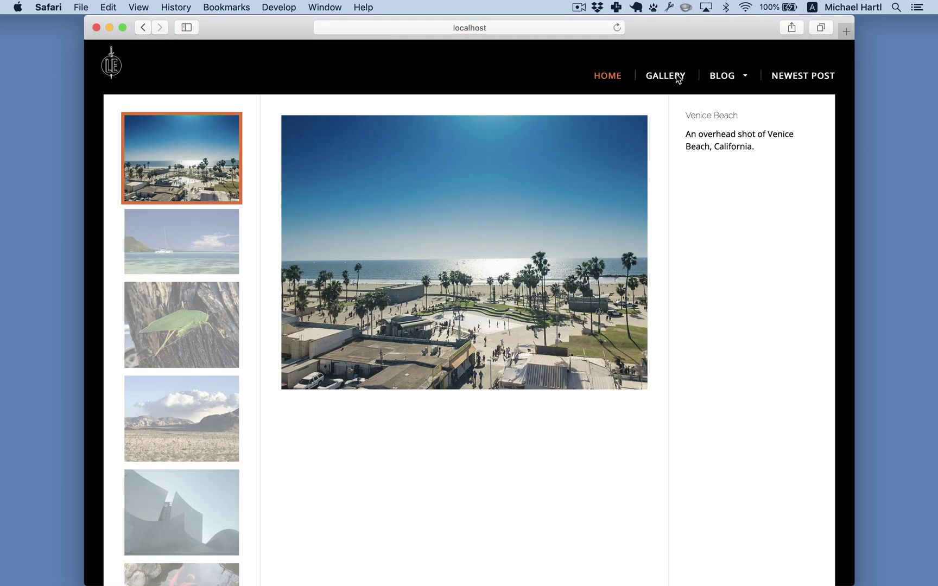
click(722, 75)
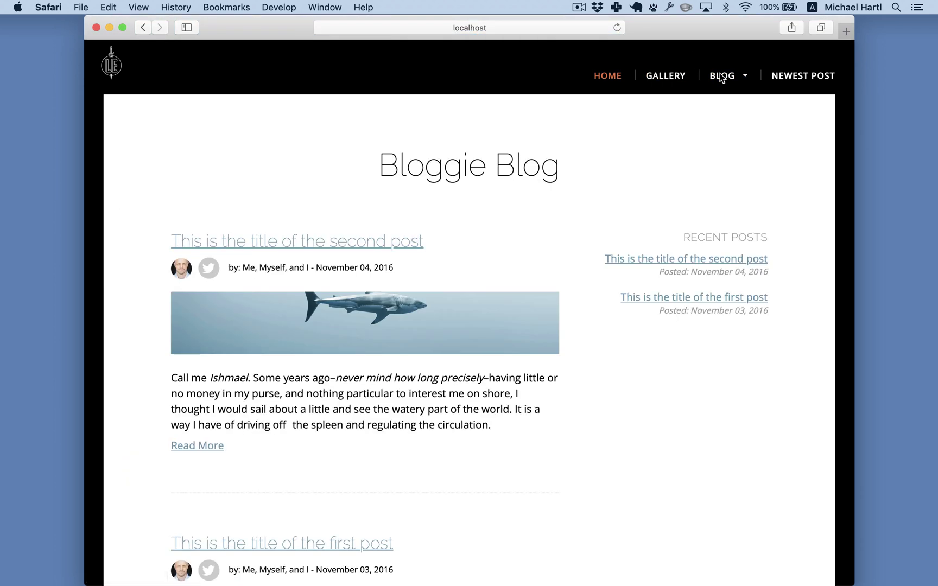
click(793, 75)
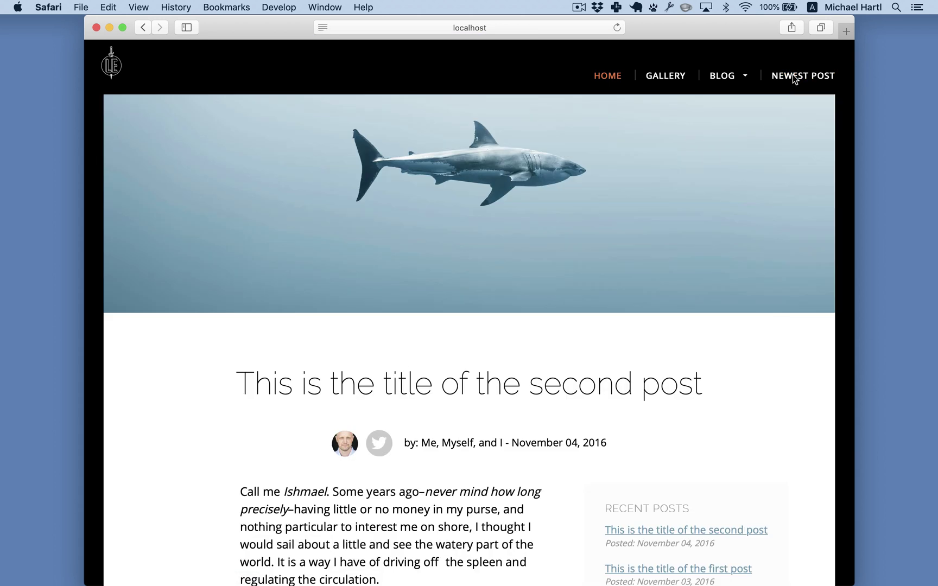
Open main.css through the project file search and show the file tree.
key(super+Tab)
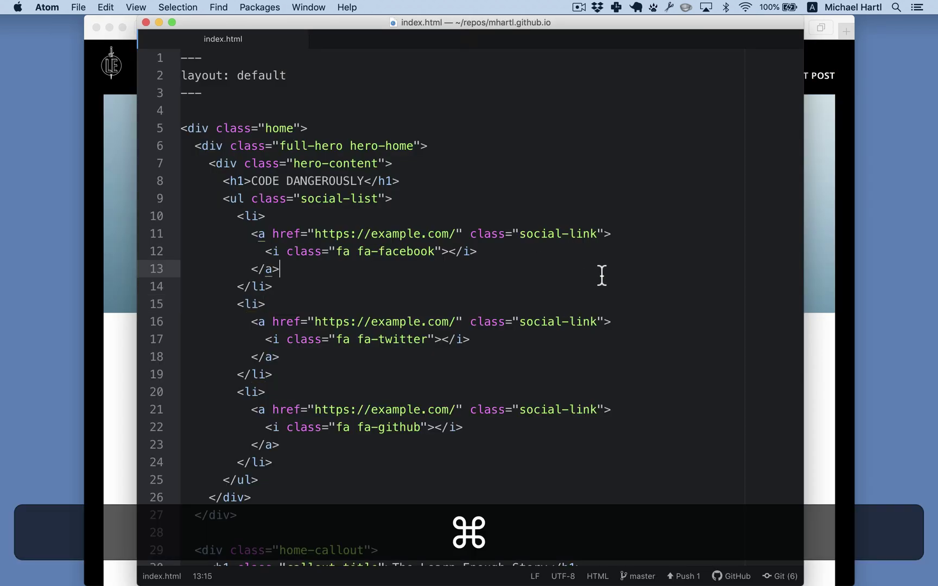
key(super+p)
text(main)
key(Return)
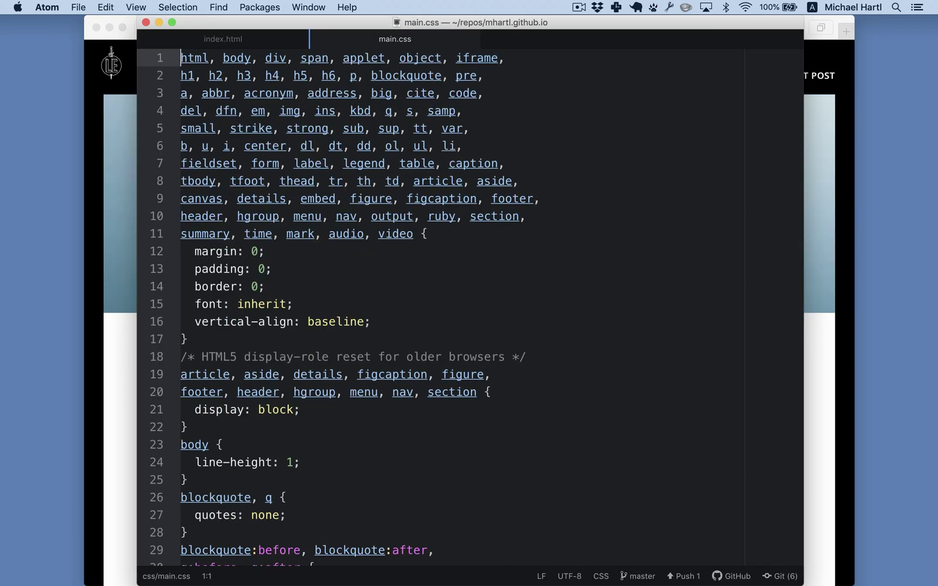
scroll(454, 316, down, 10)
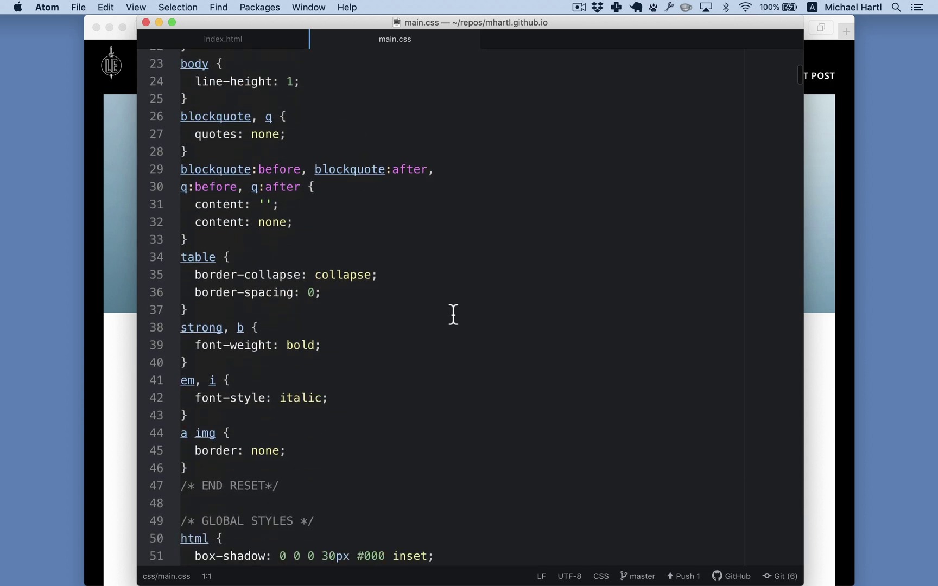
scroll(454, 315, down, 5)
scroll(454, 315, down, 4)
scroll(454, 315, down, 6)
scroll(454, 316, down, 3)
scroll(220, 315, down, 5)
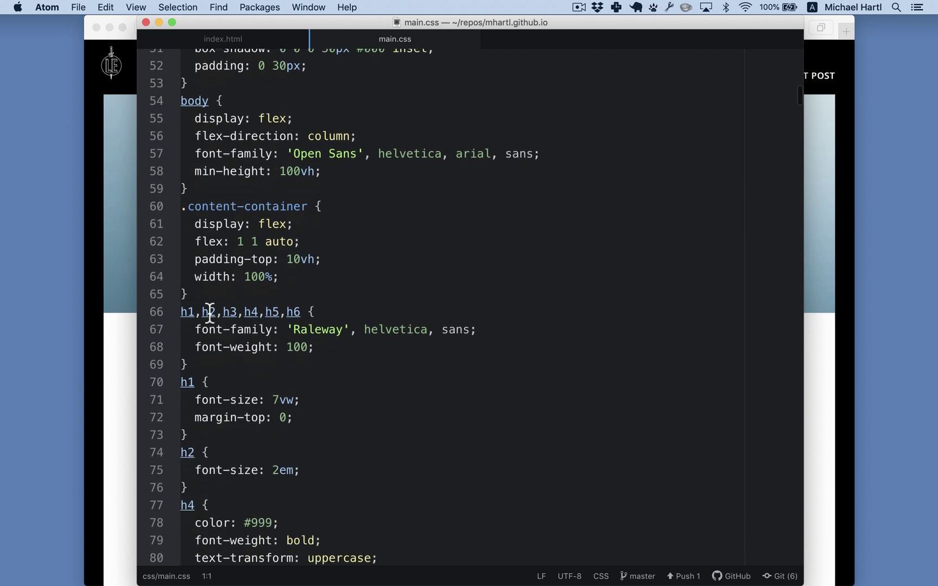
scroll(220, 315, down, 4)
key(super)
key(super+k)
key(super+b)
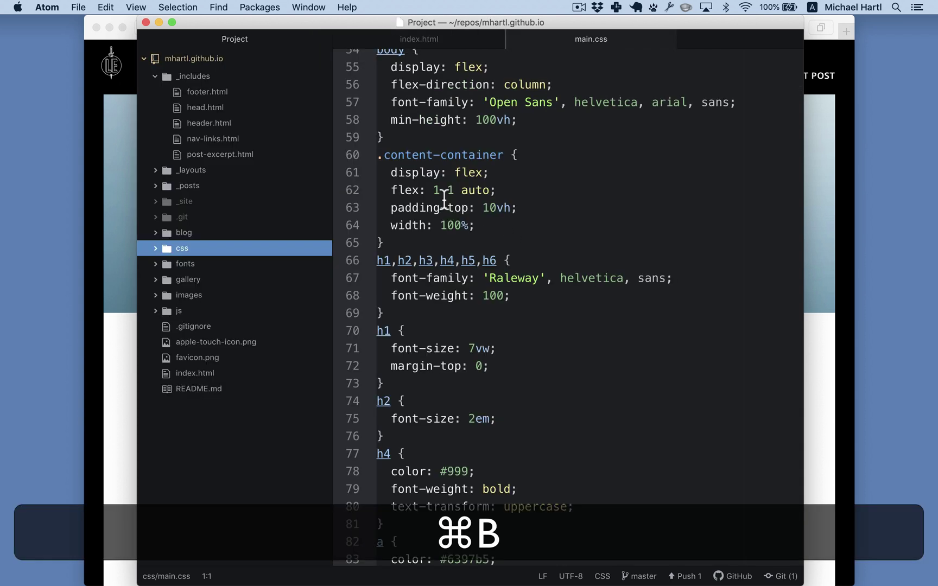
Comment out the main.css stylesheet link on line 18 of head.html and save.
click(207, 108)
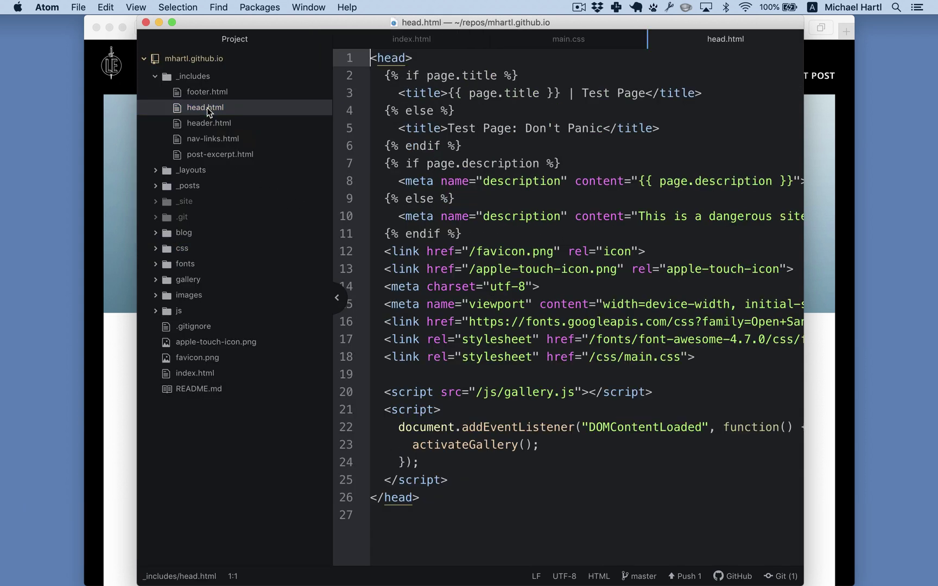
key(super+k)
key(super+b)
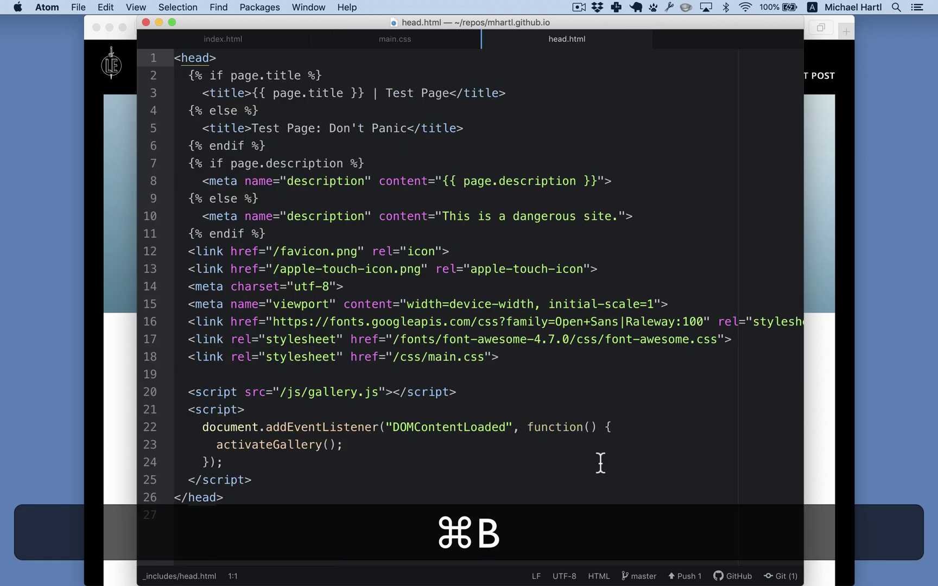
click(514, 357)
key(super+slash)
key(super+s)
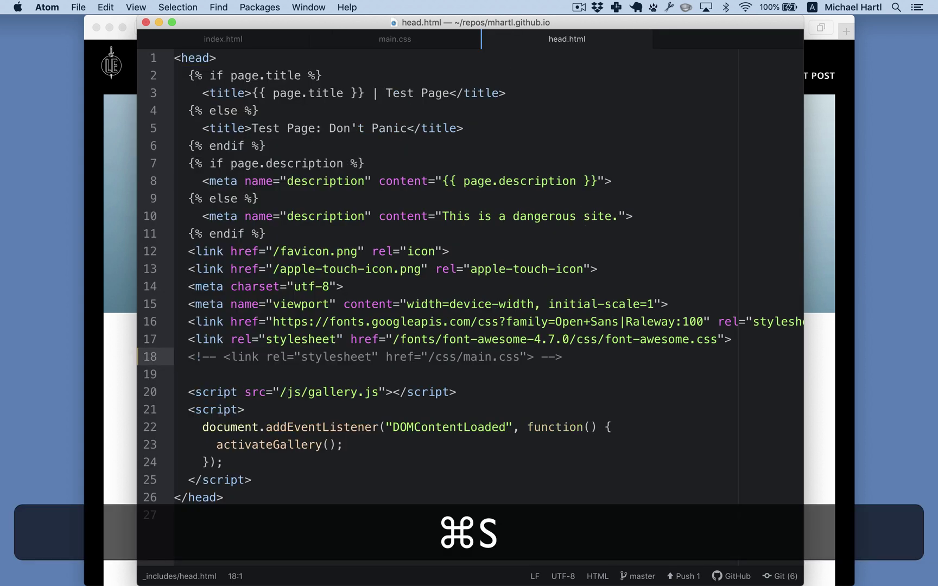
key(super+Tab)
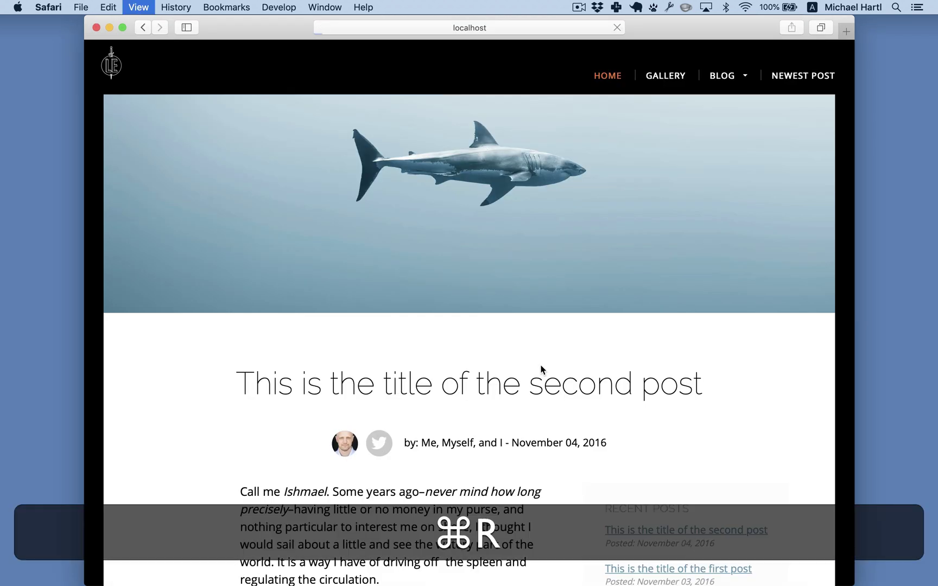
Reload the unstyled site and browse its Home, Gallery, Blog and Home pages.
key(super+r)
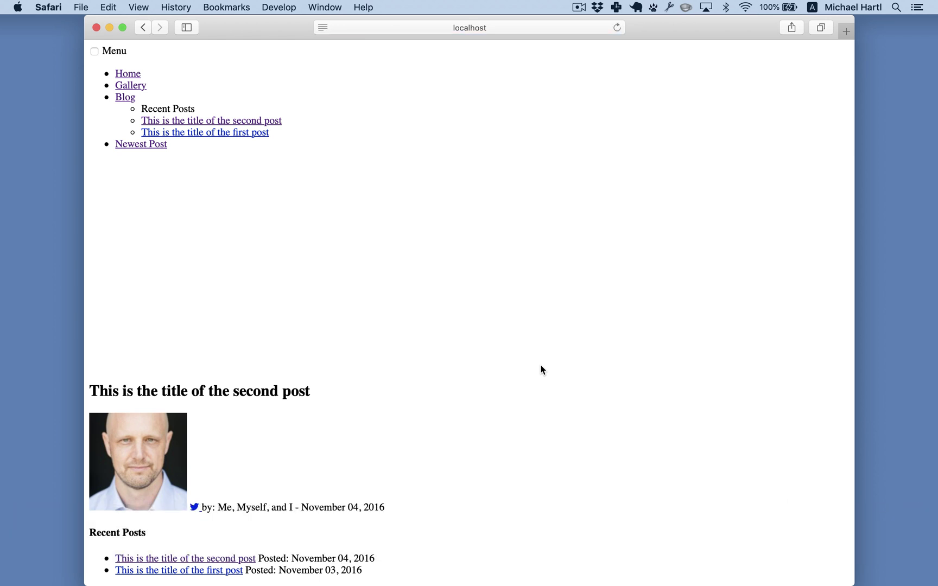
click(127, 77)
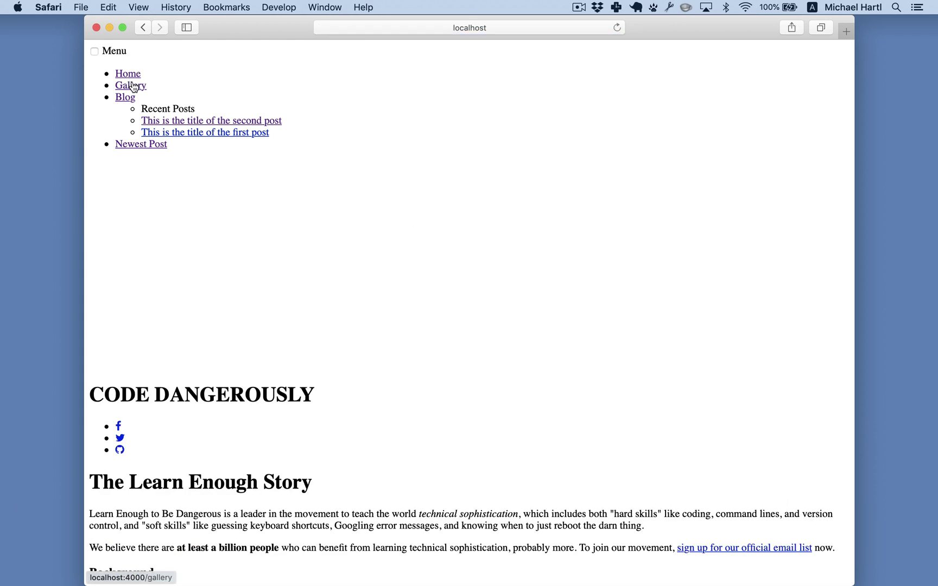
click(133, 86)
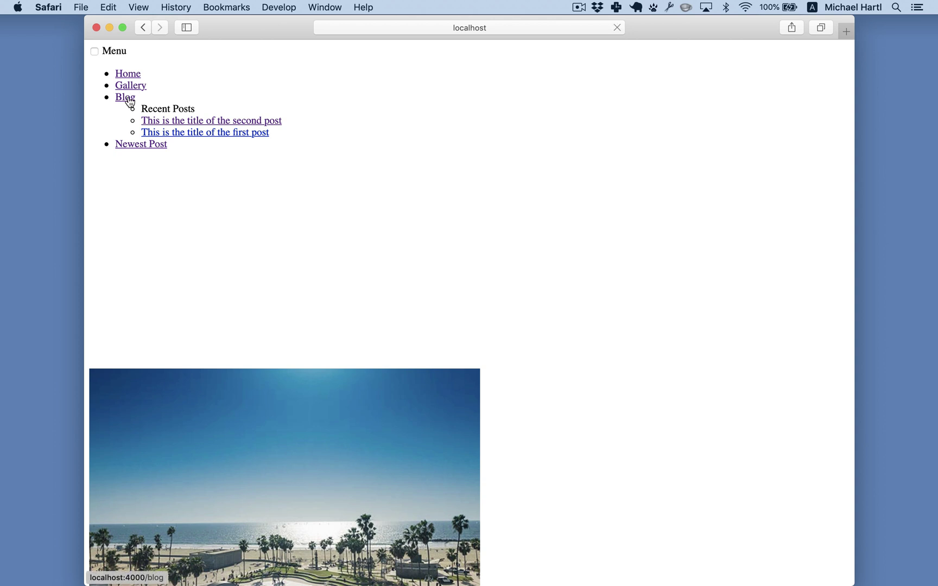
click(126, 97)
click(128, 74)
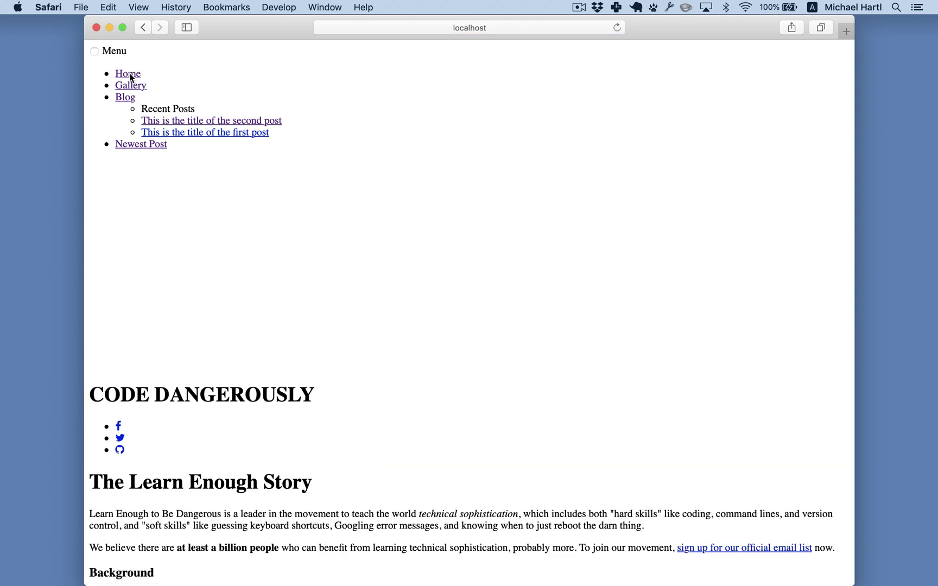
Add a Test link item to nav-links.html, save, and check it on the reloaded site.
key(super+Tab)
key(super+backslash)
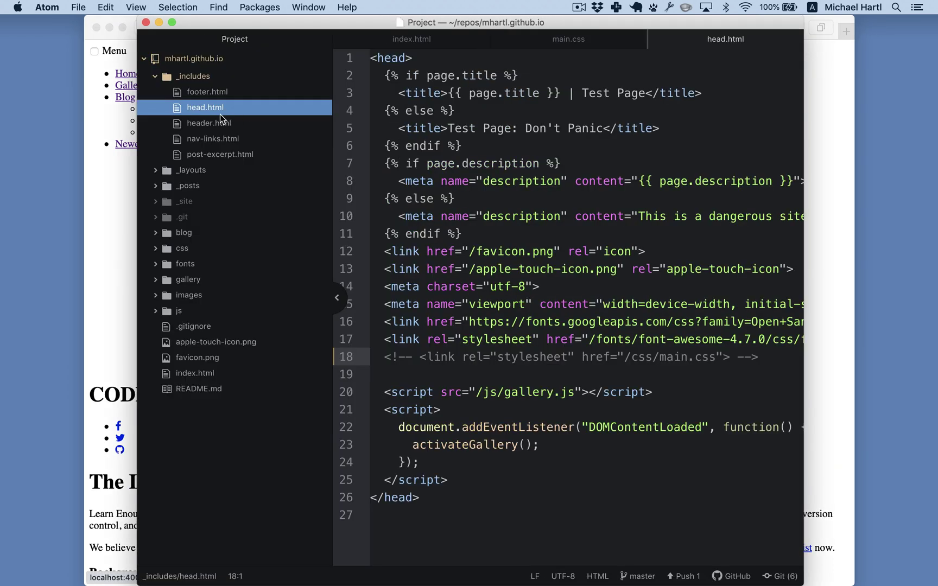
click(213, 138)
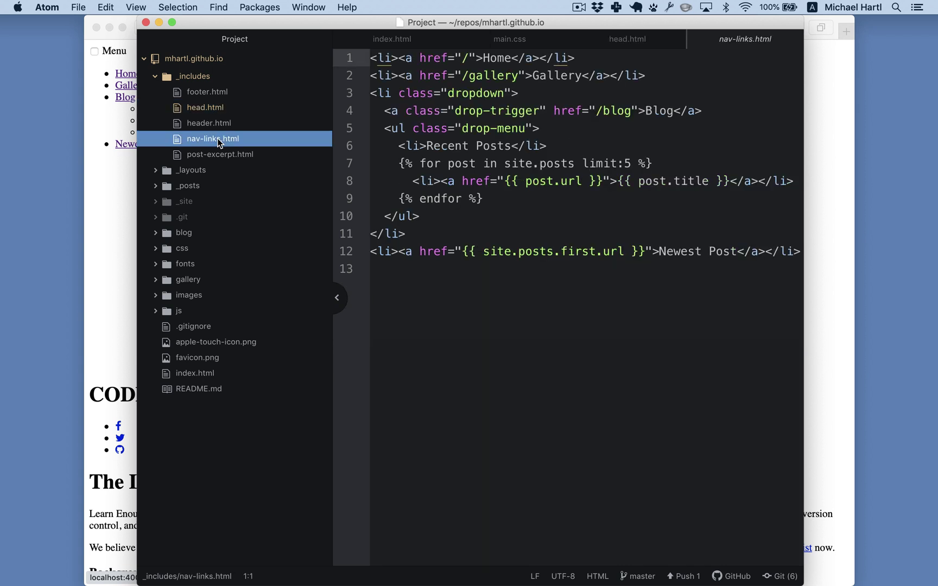
key(super+backslash)
click(440, 285)
text(<li><a href="#">Test link</a></li>)
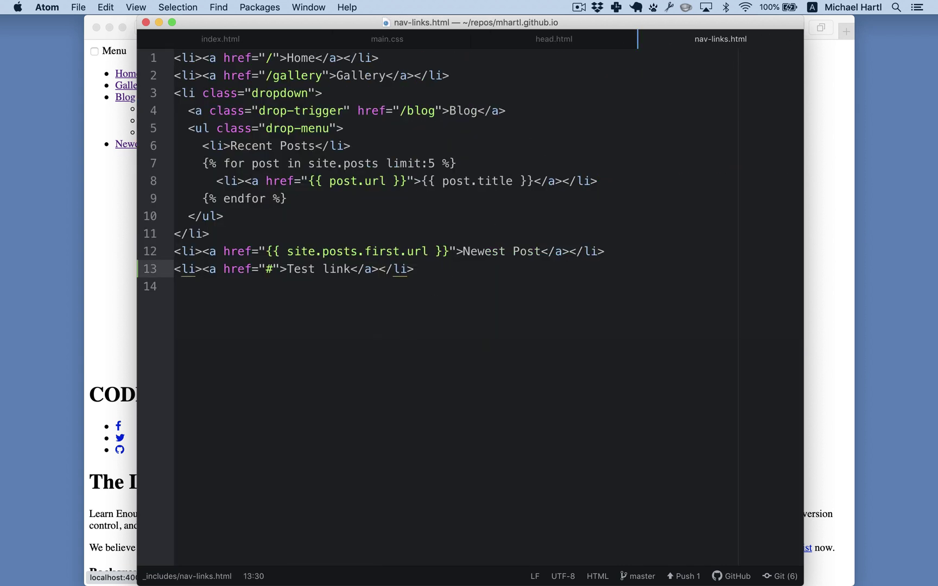
key(super+s)
key(super+Tab)
key(super+r)
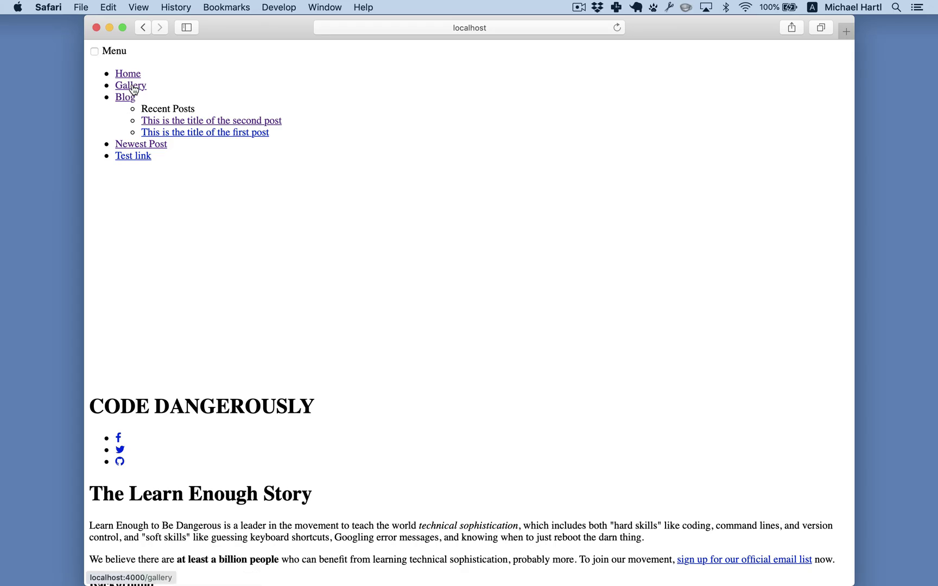
click(131, 86)
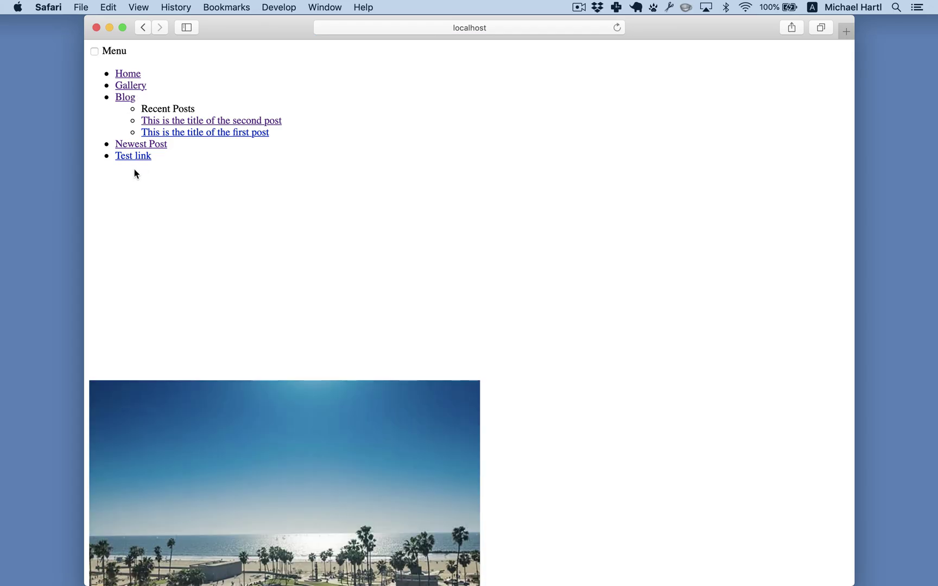
Delete the Test link line from nav-links.html and save.
key(super+Tab)
key(ctrl+shift+k)
key(BackSpace)
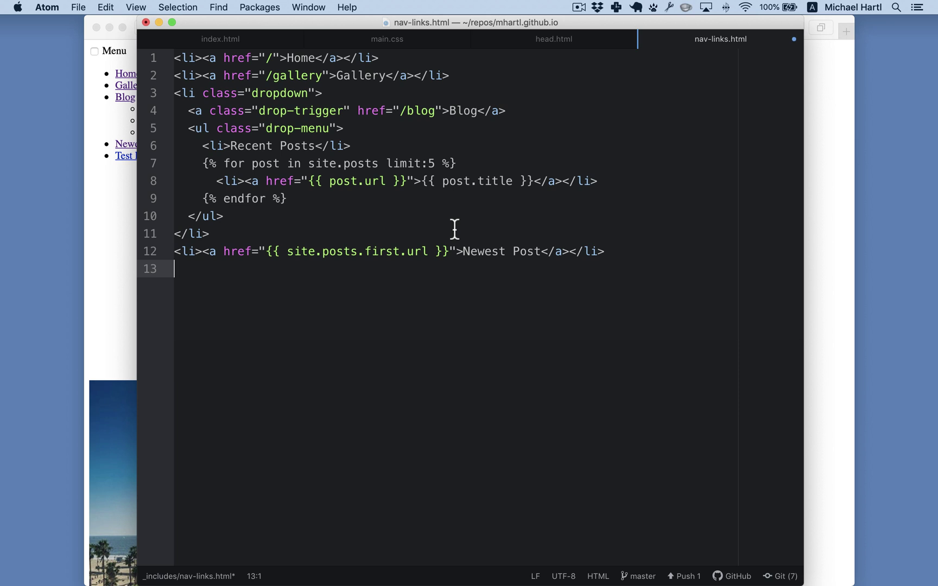
key(super+s)
Uncomment the main.css link in head.html, save, and reload the styled site.
click(554, 38)
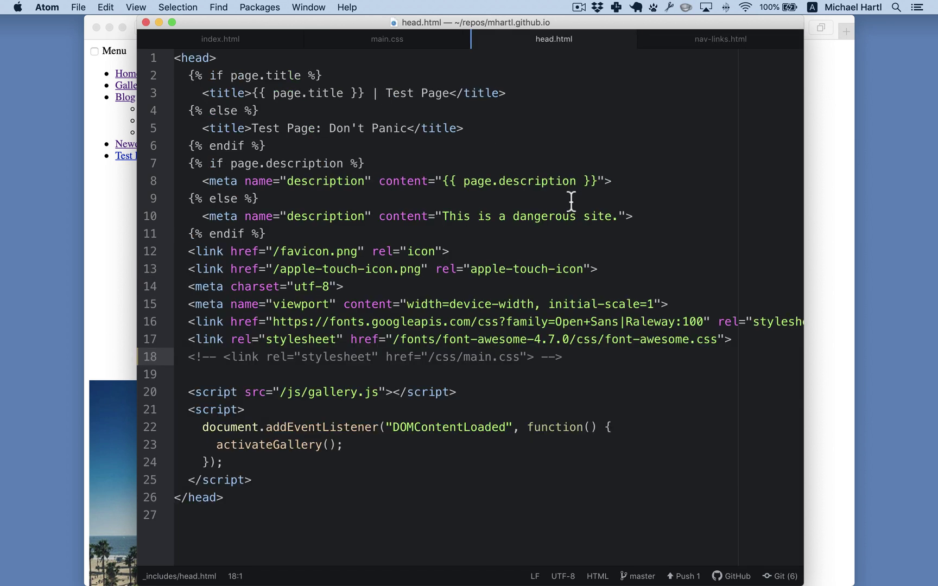
key(super+slash)
key(super+s)
key(super+Tab)
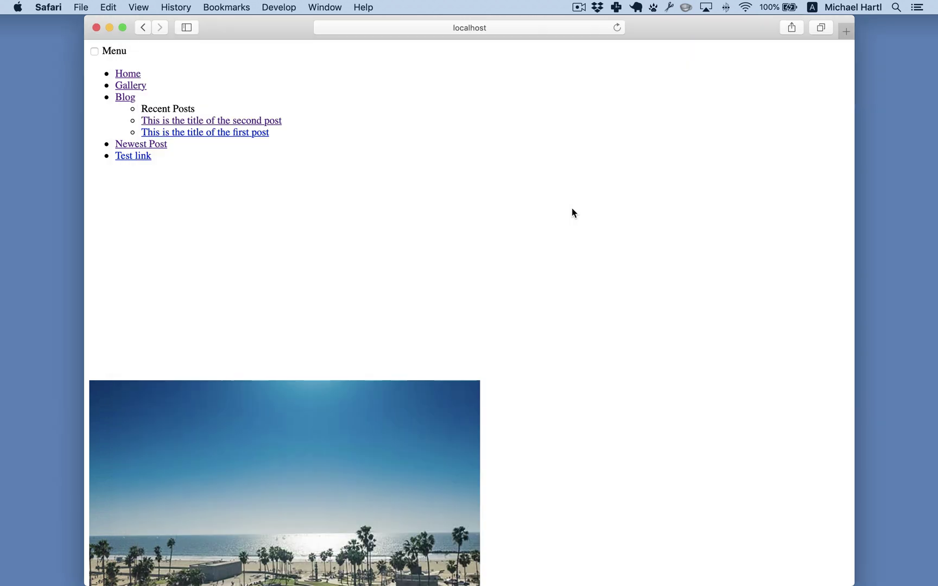
key(super+r)
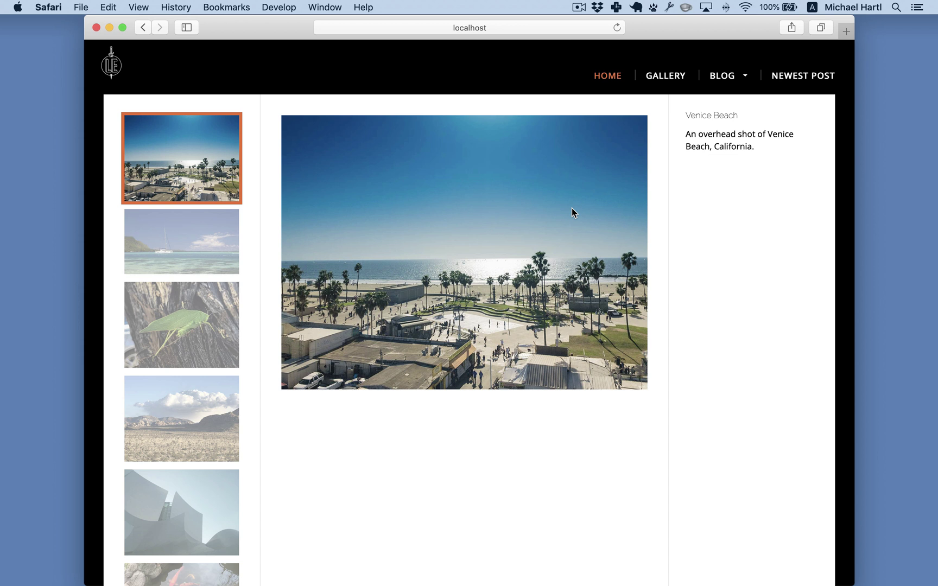
Load the live mhartl.github.io site in a new Safari tab.
key(super+t)
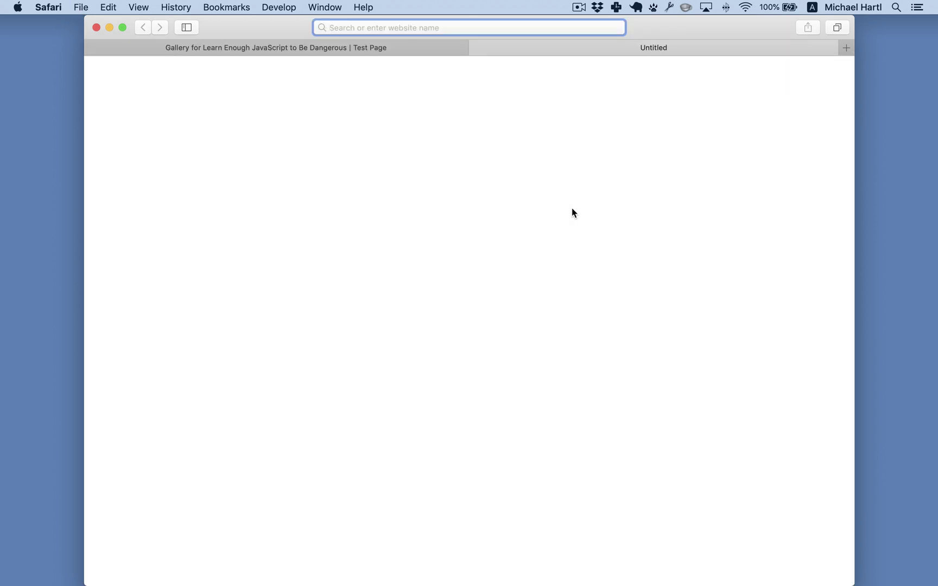
text(mhartl.github.io)
key(Return)
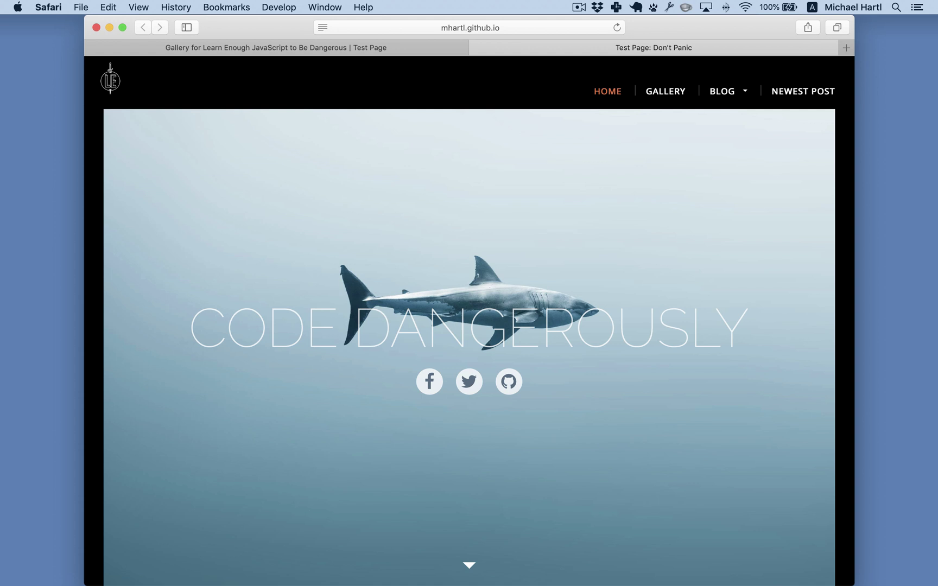
scroll(572, 208, down, 5)
scroll(572, 208, down, 5)
scroll(572, 208, down, 5)
scroll(572, 207, down, 3)
scroll(572, 208, down, 1)
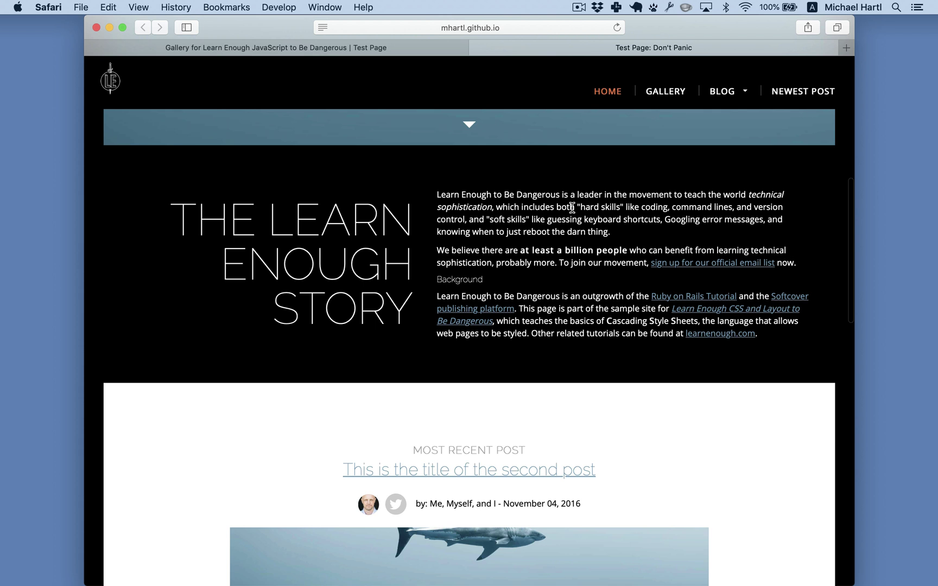
scroll(572, 207, down, 2)
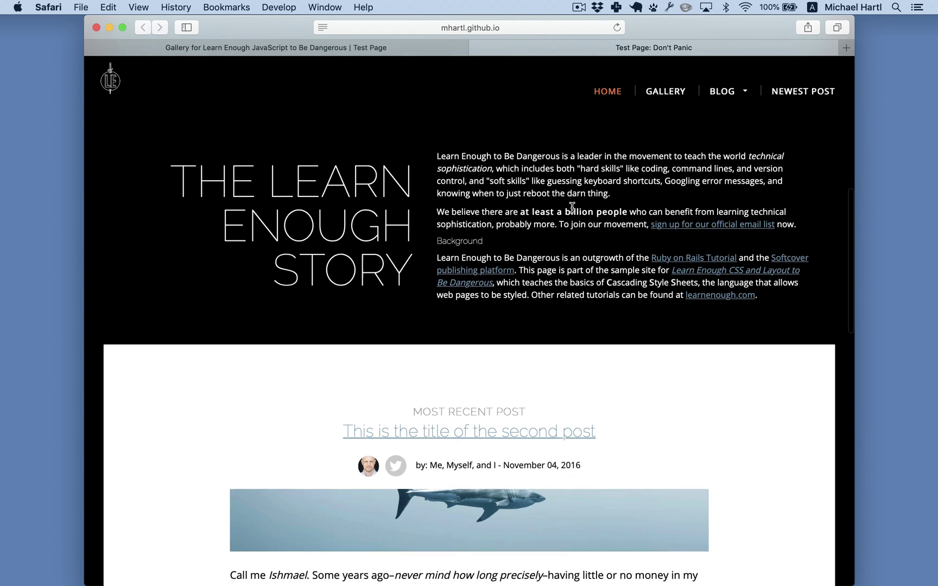